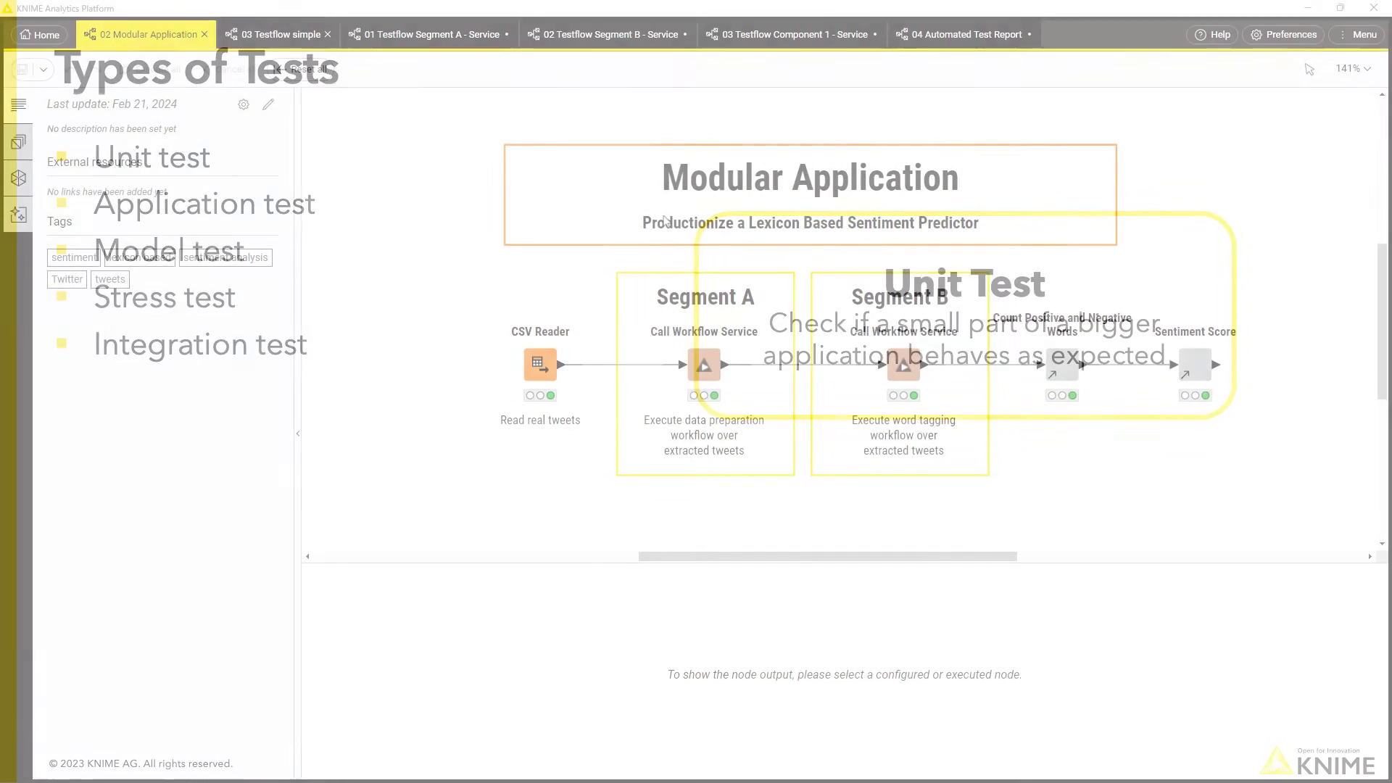
Review each output: tweets, Segment A and B documents, word counts, then sentiment scores and predictions
click(552, 363)
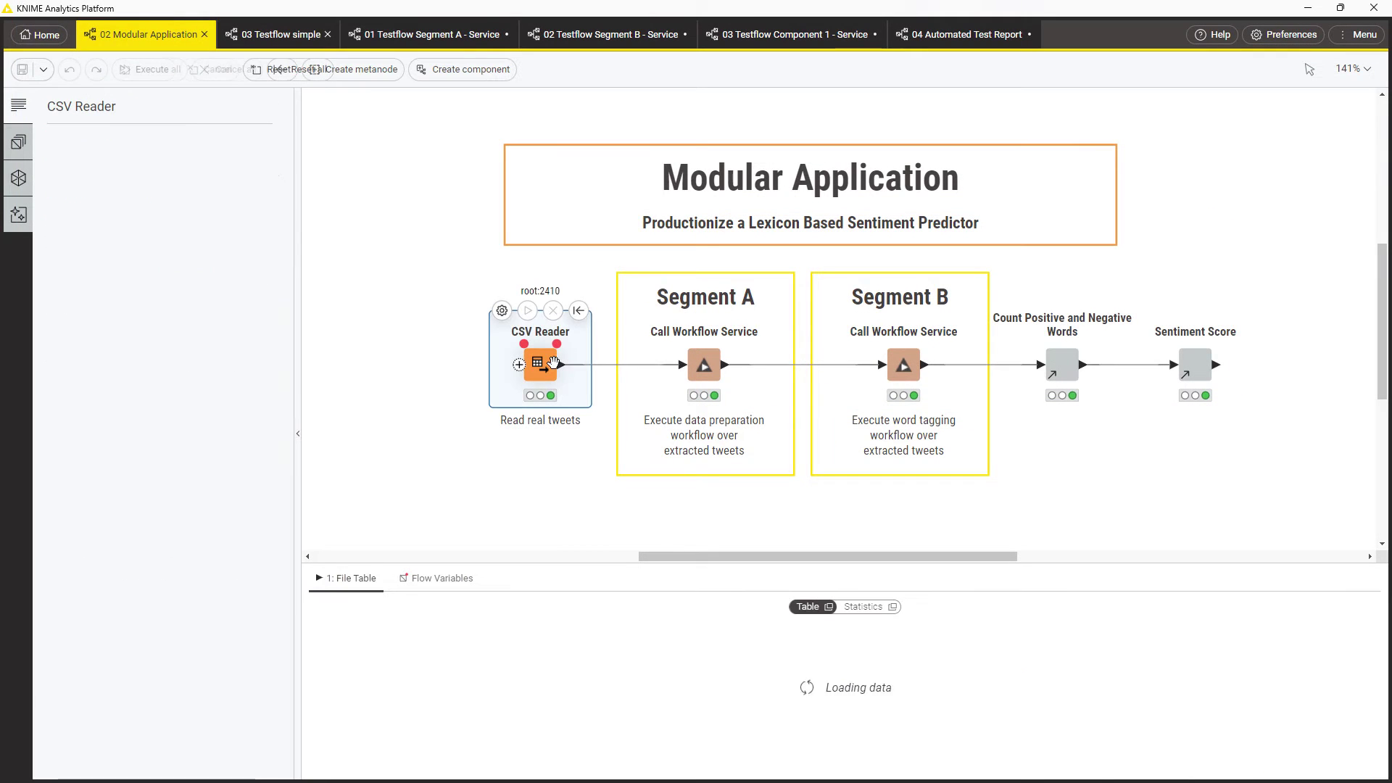
click(703, 365)
click(910, 367)
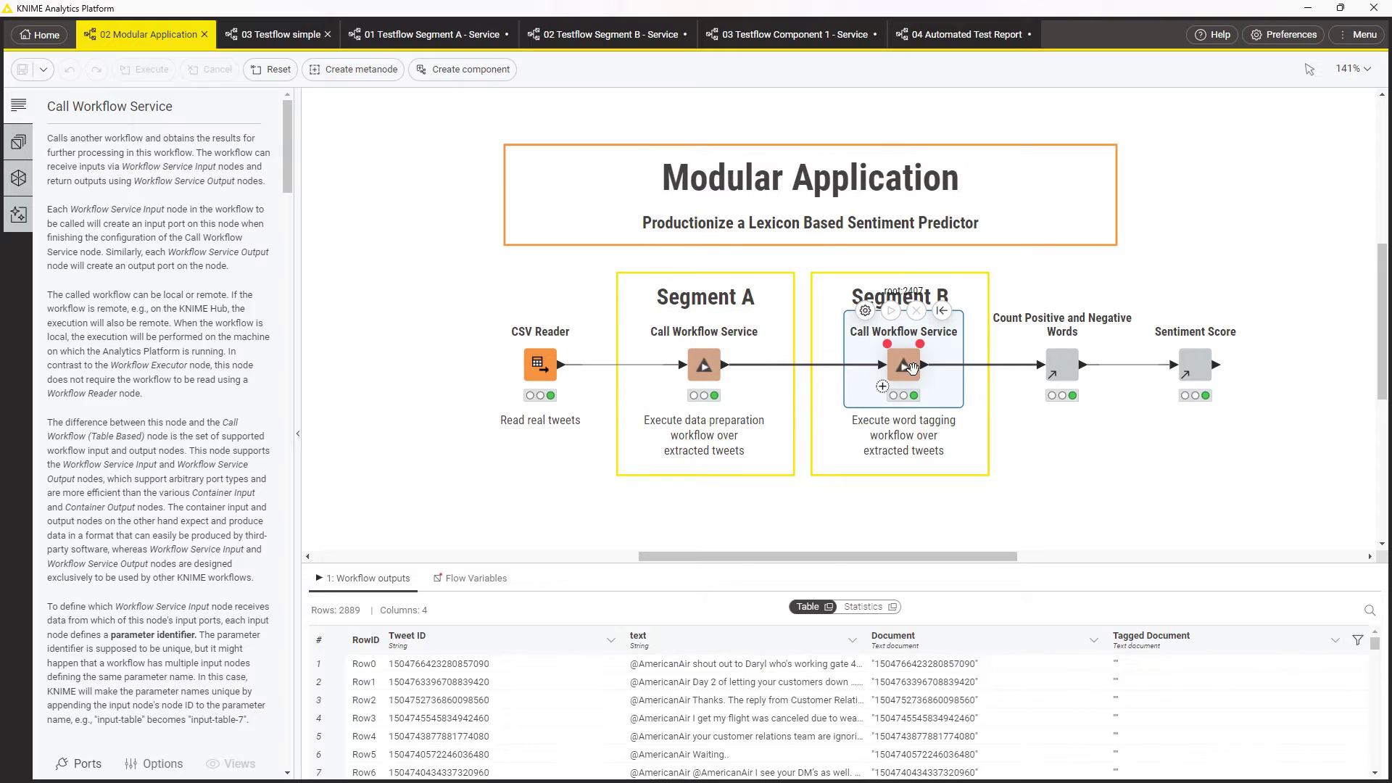
click(1060, 370)
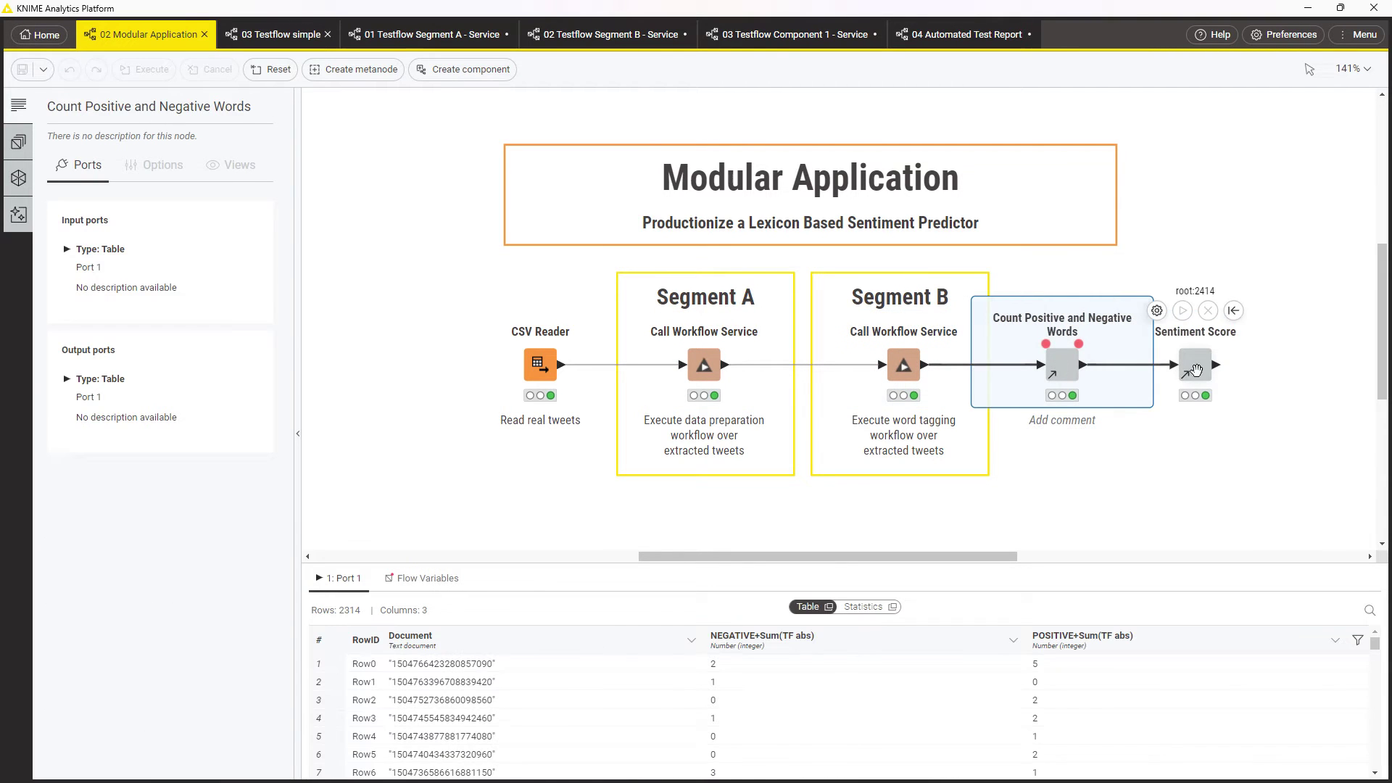
click(1196, 369)
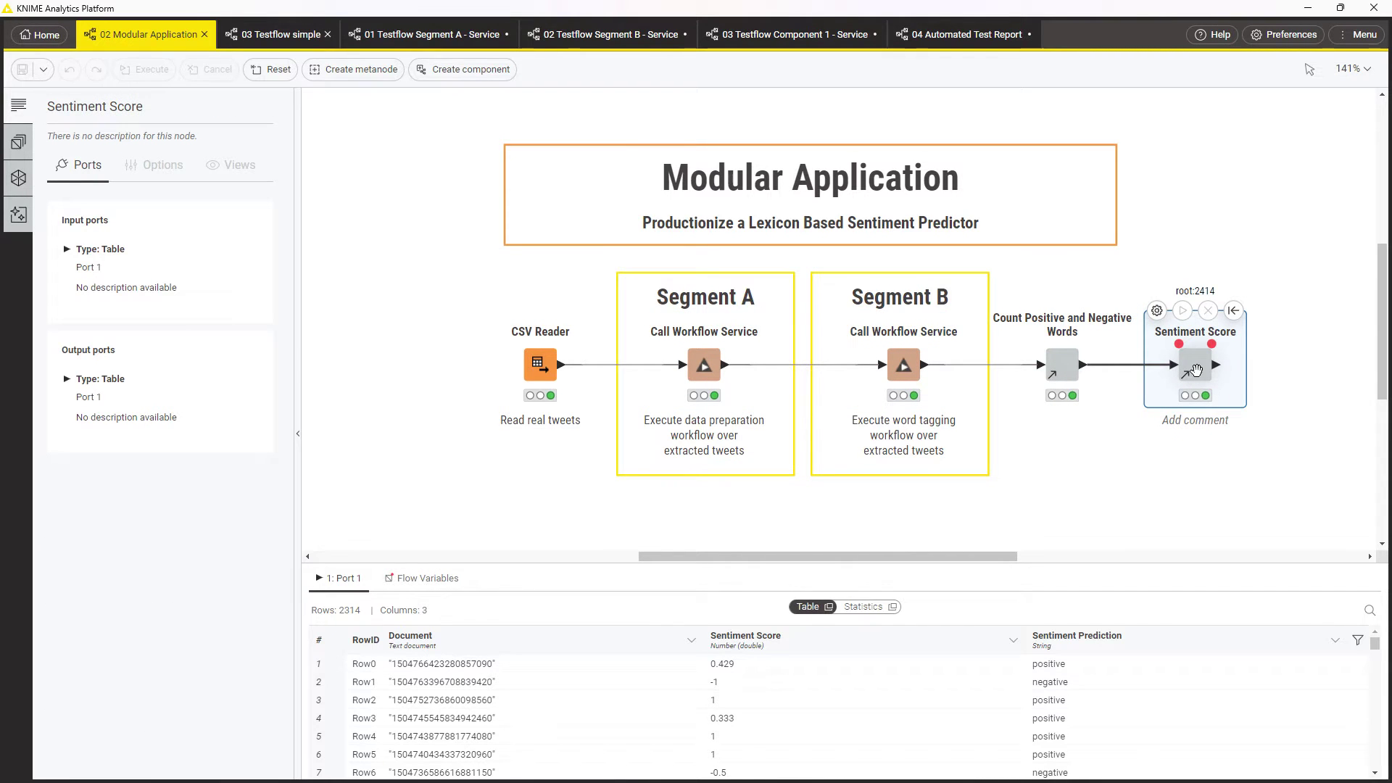
In the 03 Testflow simple workflow, inspect the Segment A Call Workflow Service settings and execute it
click(276, 43)
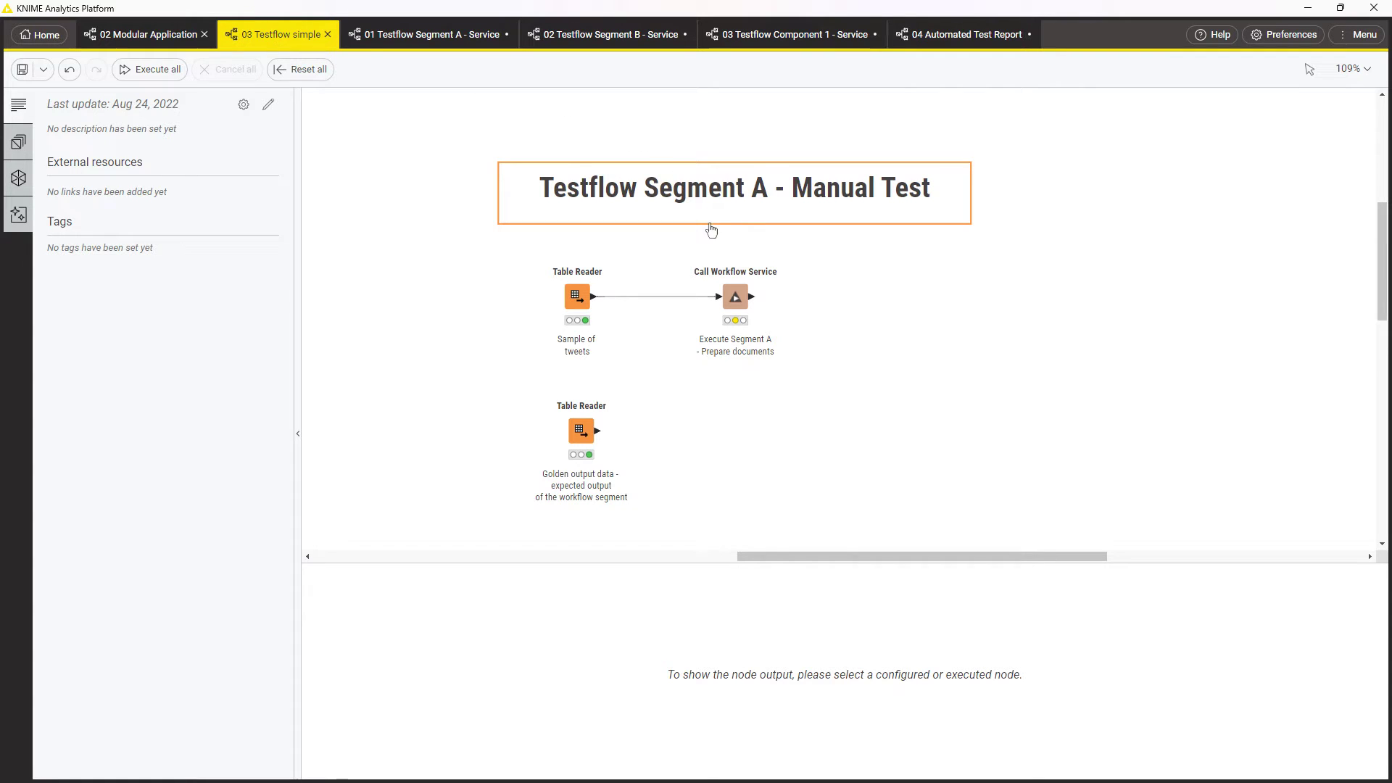
double_click(721, 282)
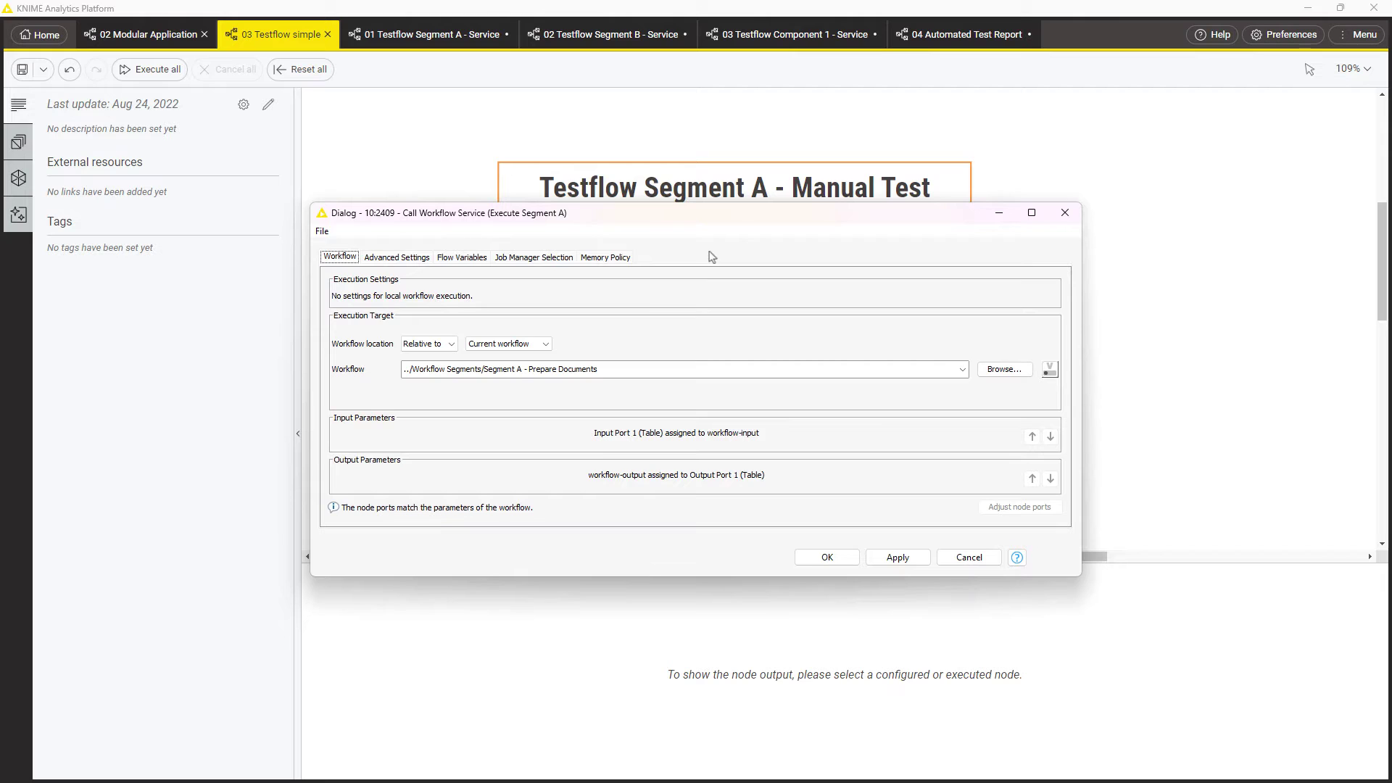
click(844, 557)
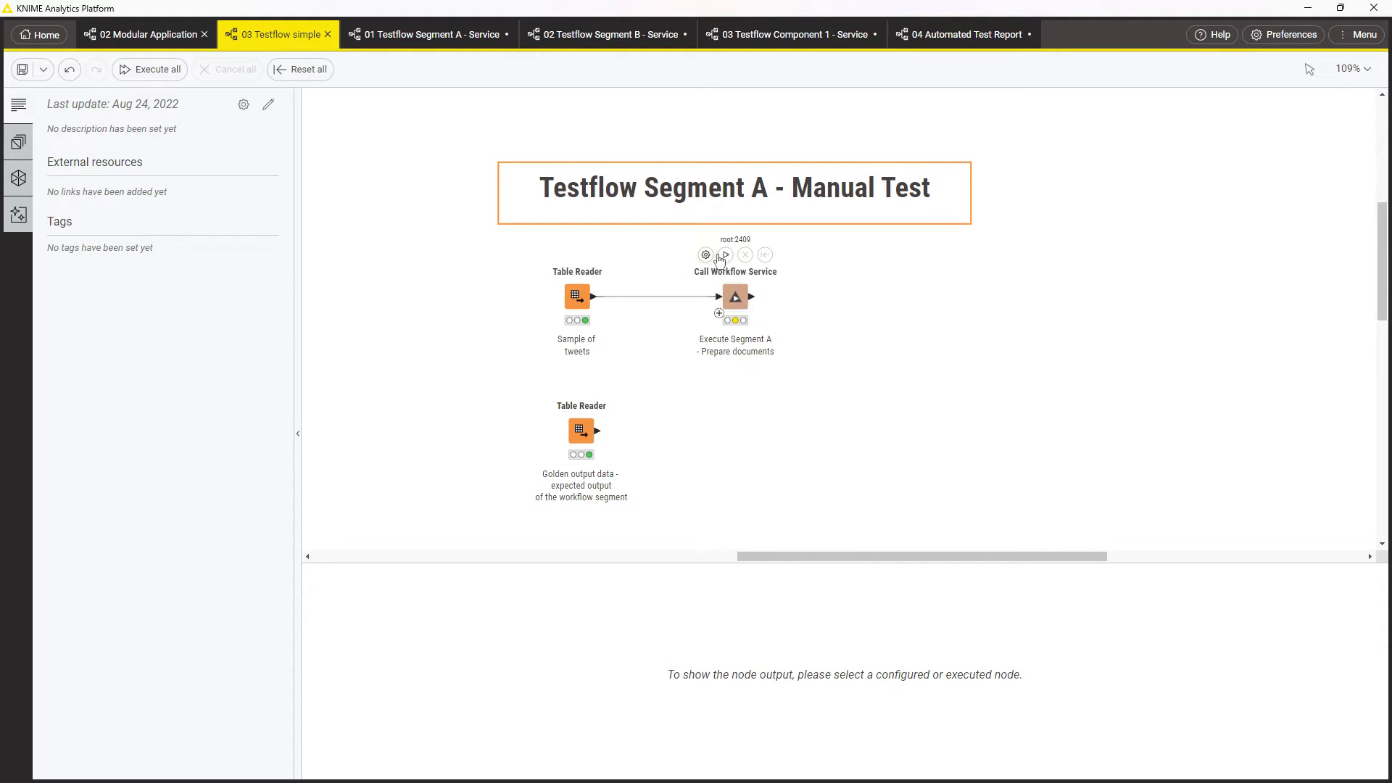
click(725, 255)
View the service output, the sample tweets table and the 15-row golden output table
click(730, 295)
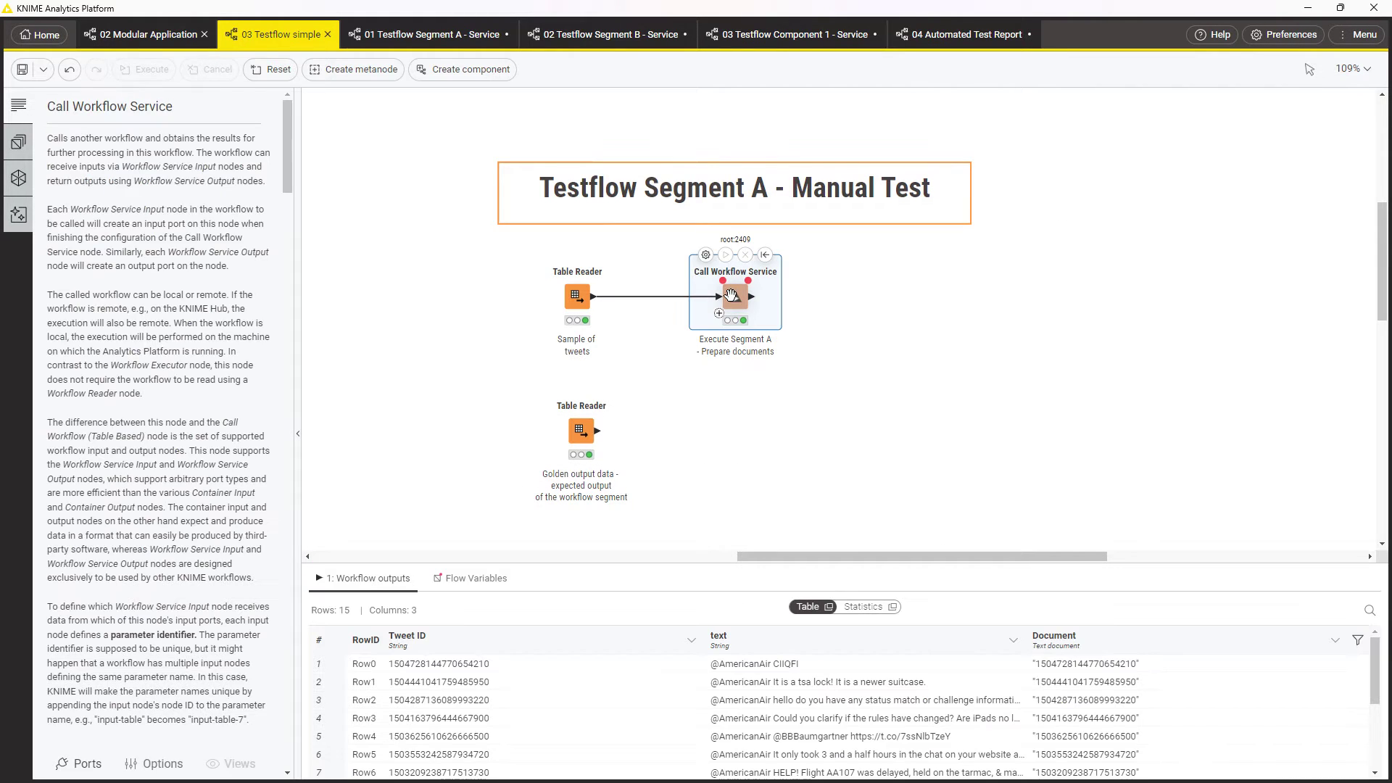
click(572, 296)
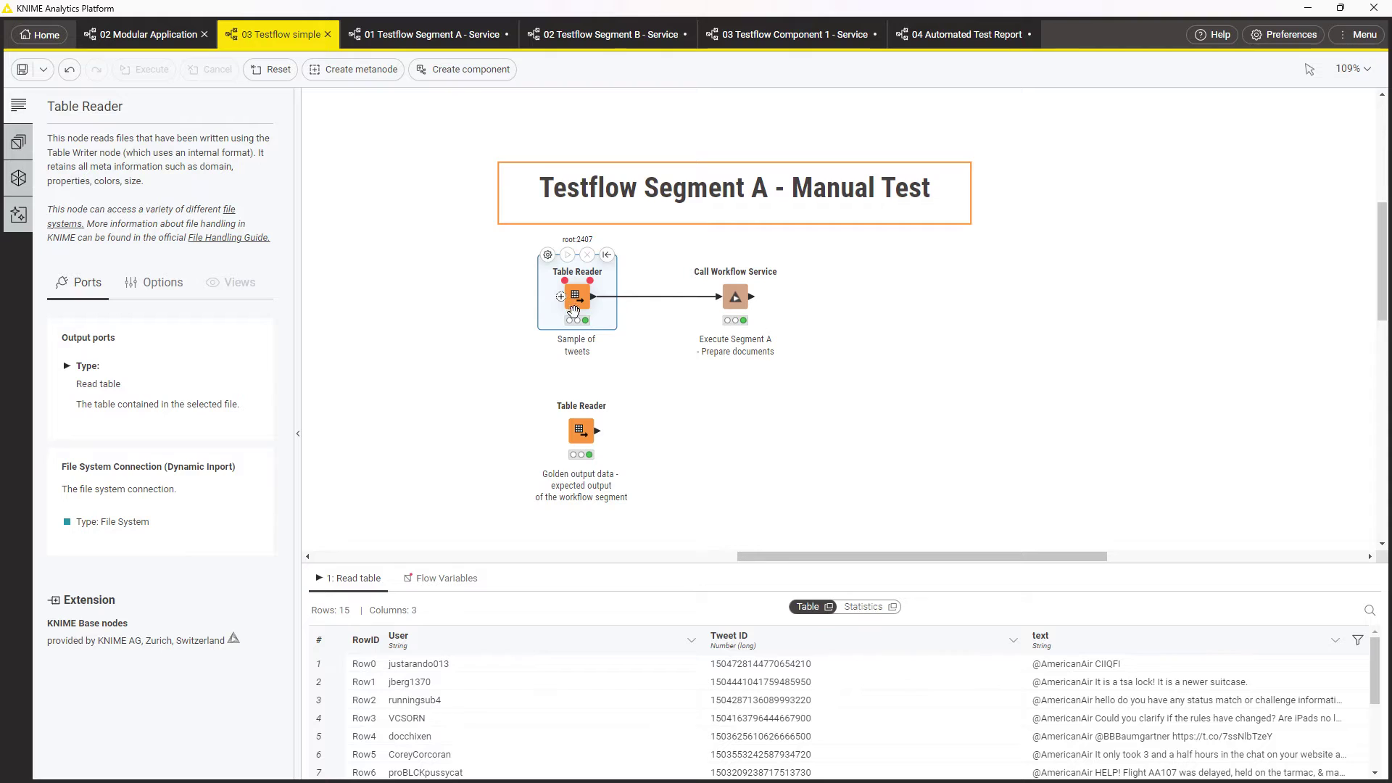
click(582, 426)
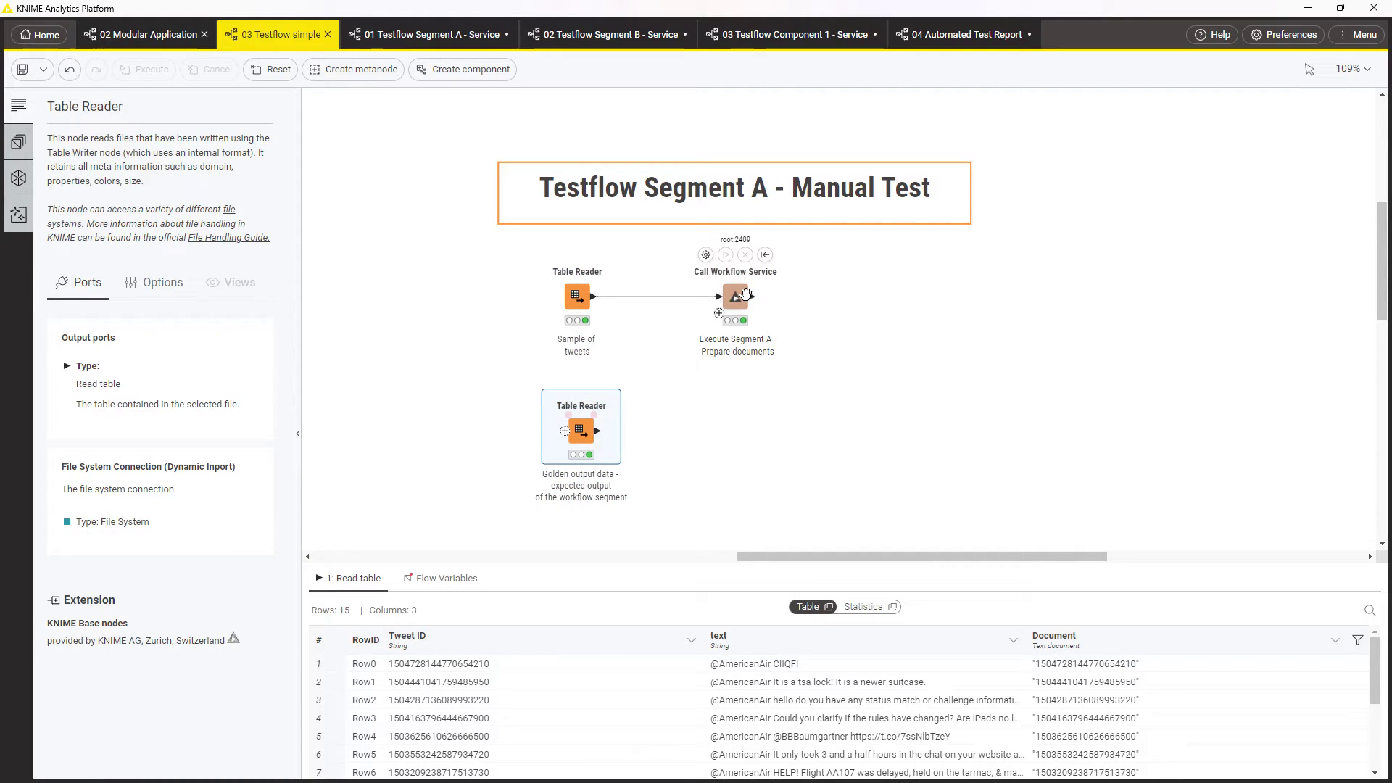
Add a Table Difference Checker on the service output, wire in the golden Table Reader, and execute it
drag(754, 297, 827, 398)
text(table diff)
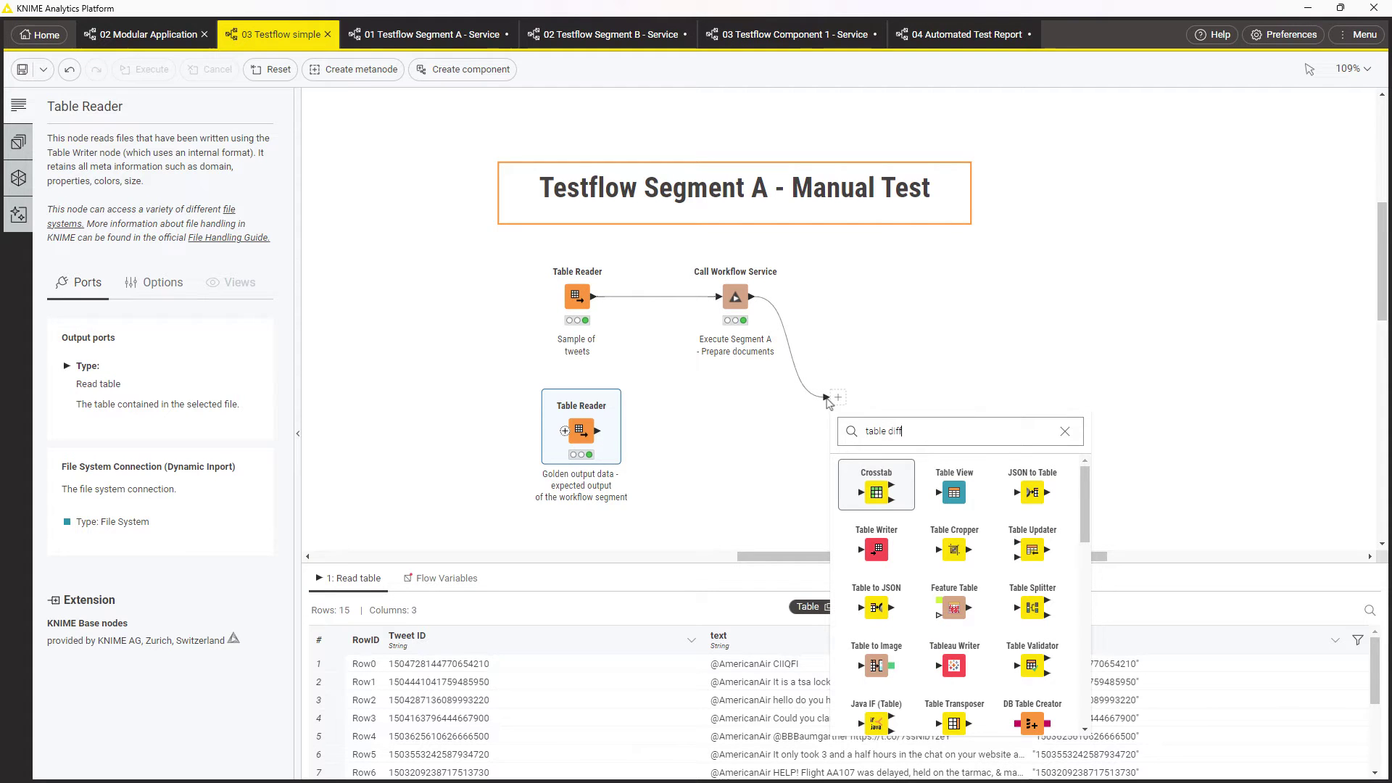
click(946, 489)
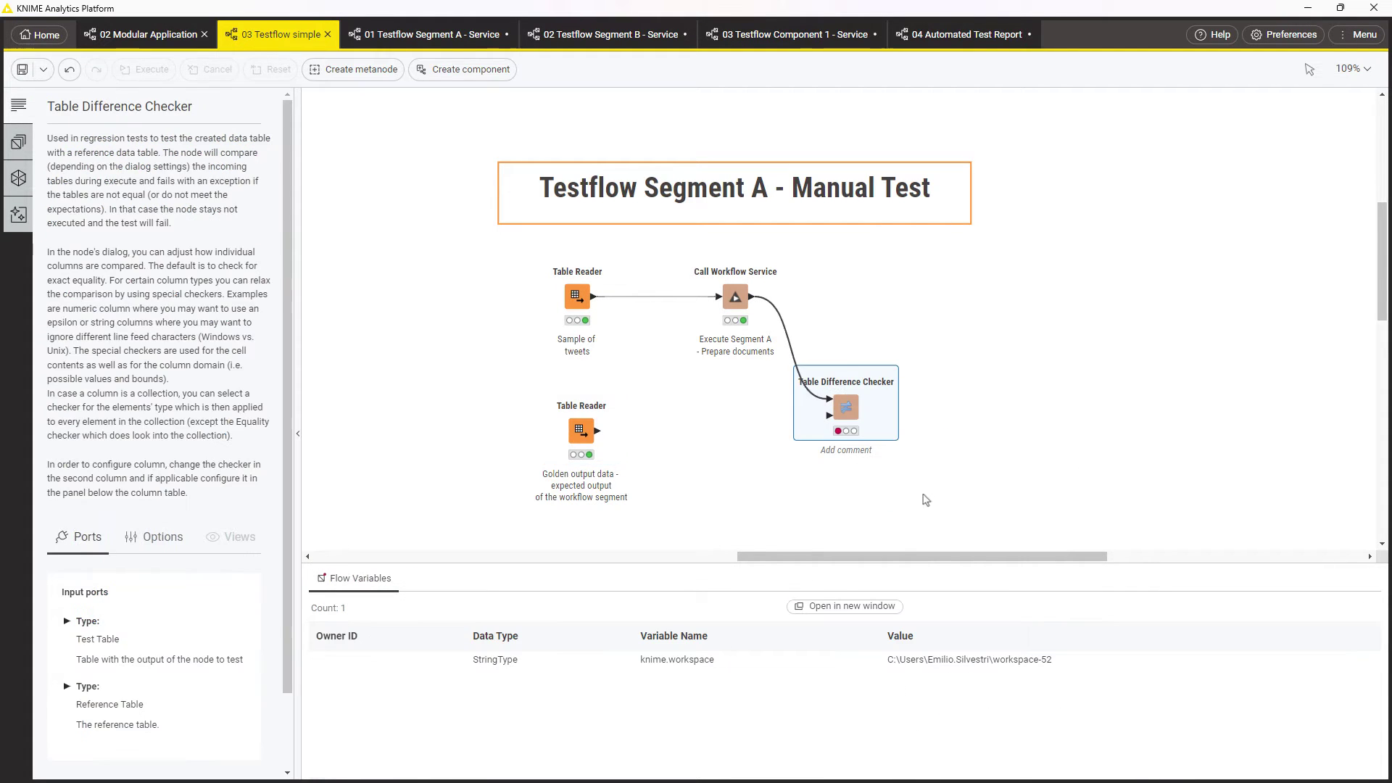
drag(597, 432, 829, 416)
click(836, 365)
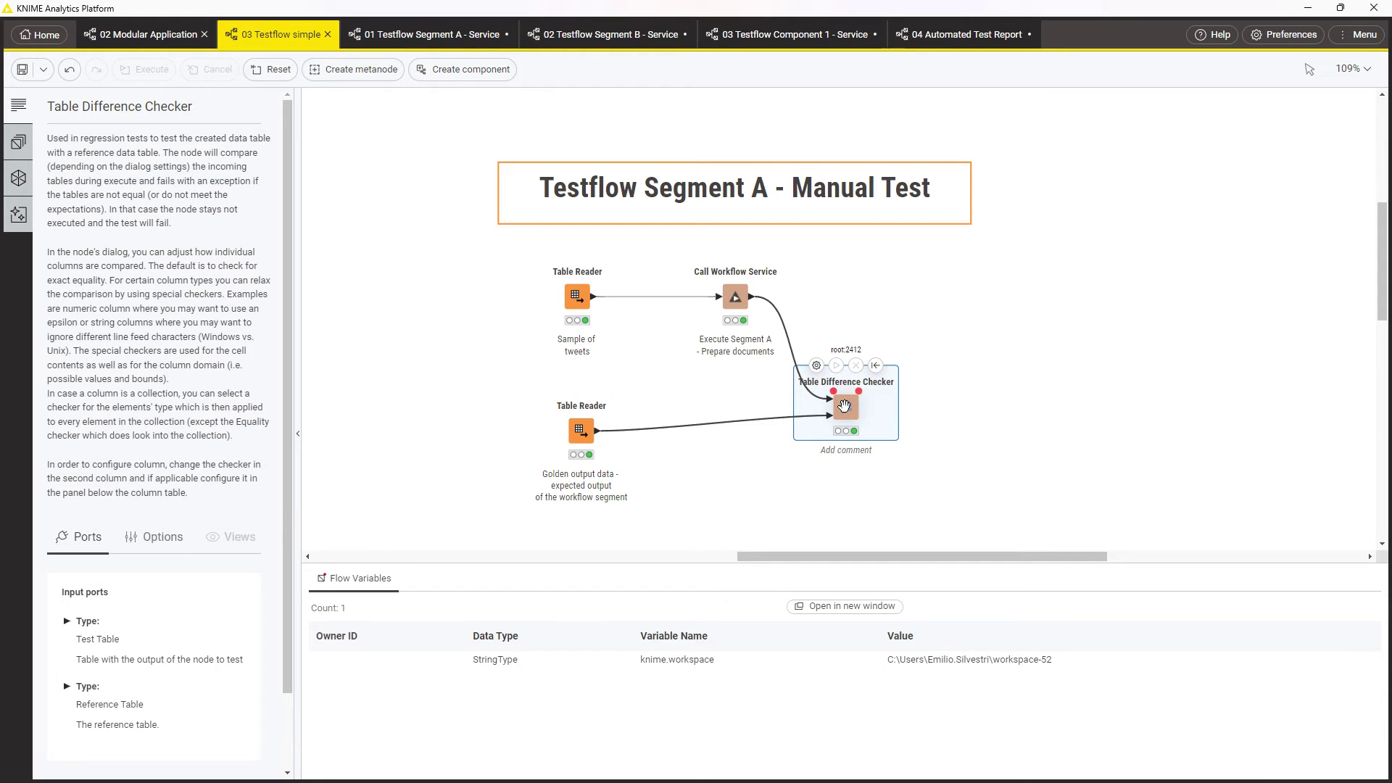
Add a Table Difference Finder on the service output with golden data as reference, and execute it
drag(752, 298, 935, 386)
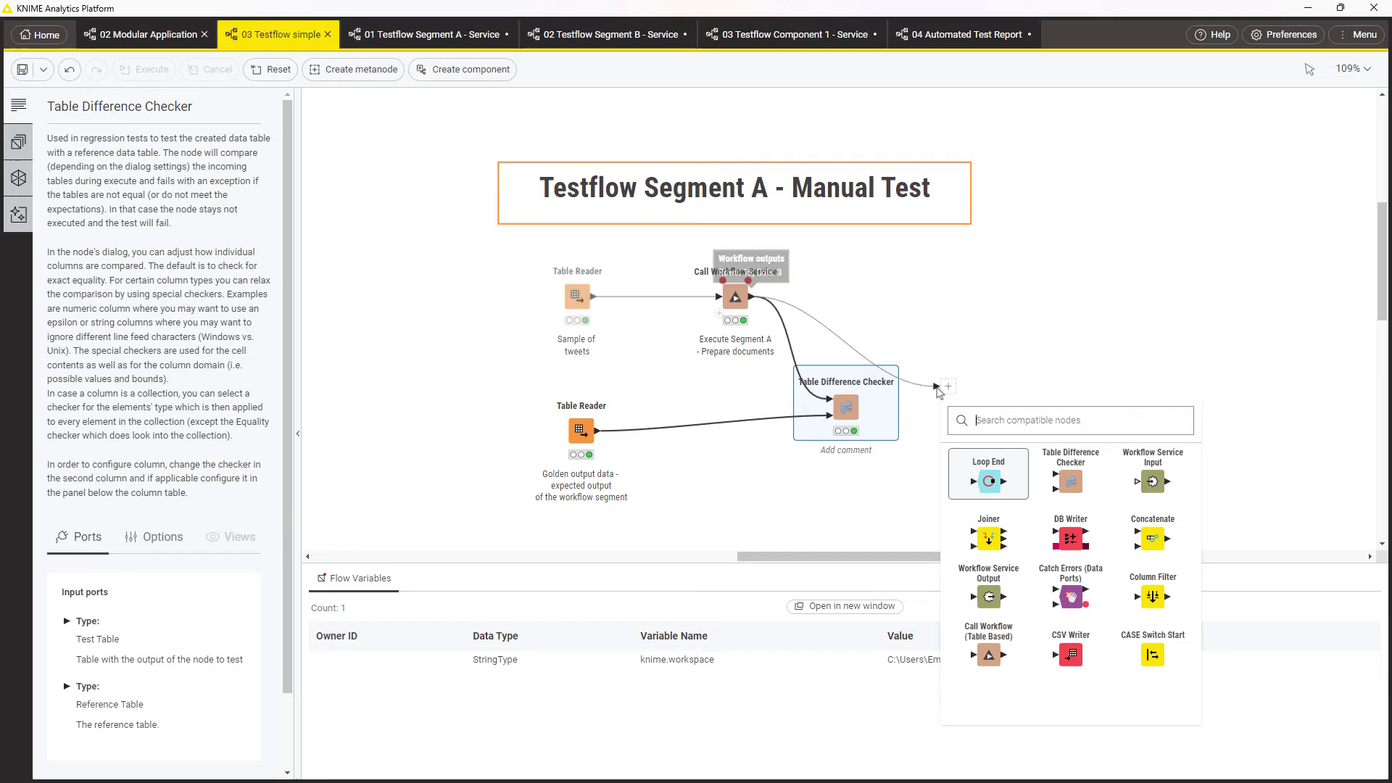
text(table diff)
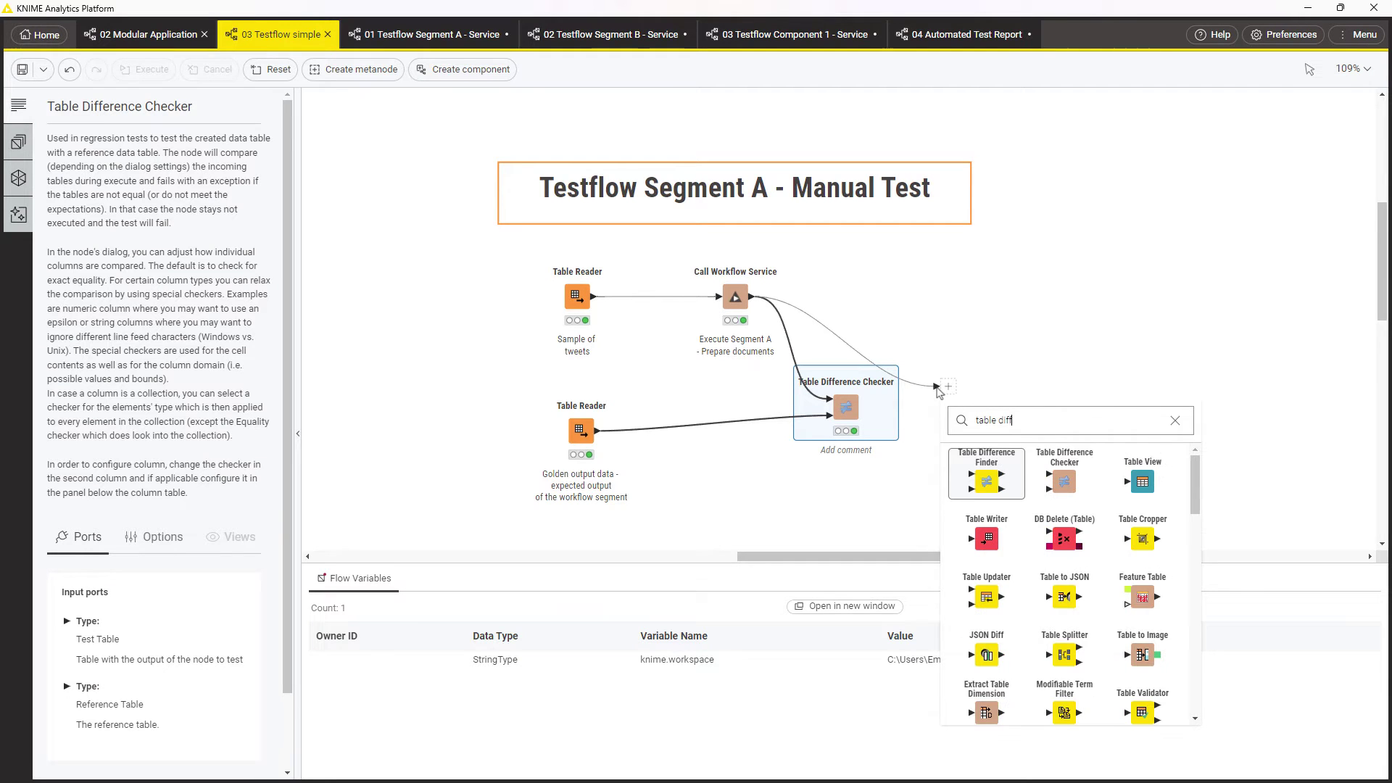
click(988, 484)
drag(602, 431, 950, 404)
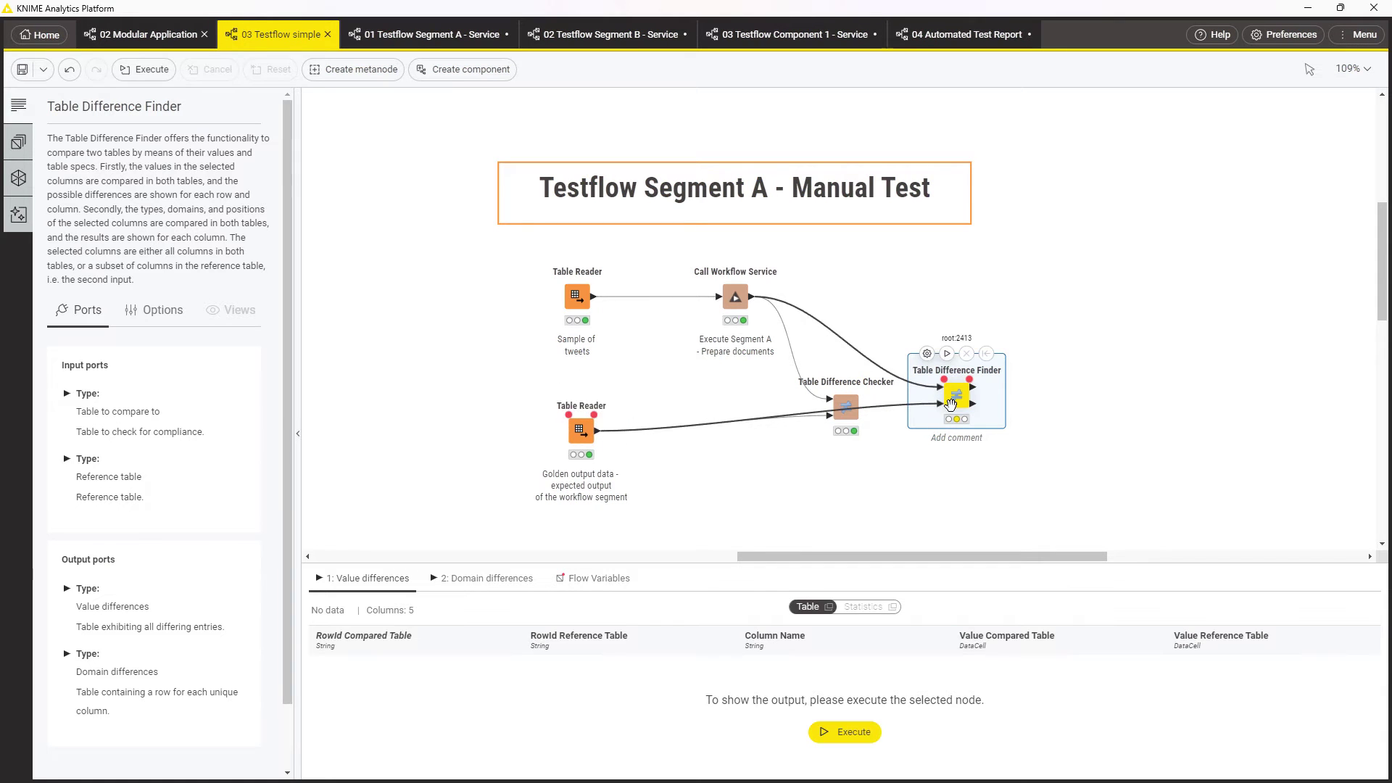
click(947, 354)
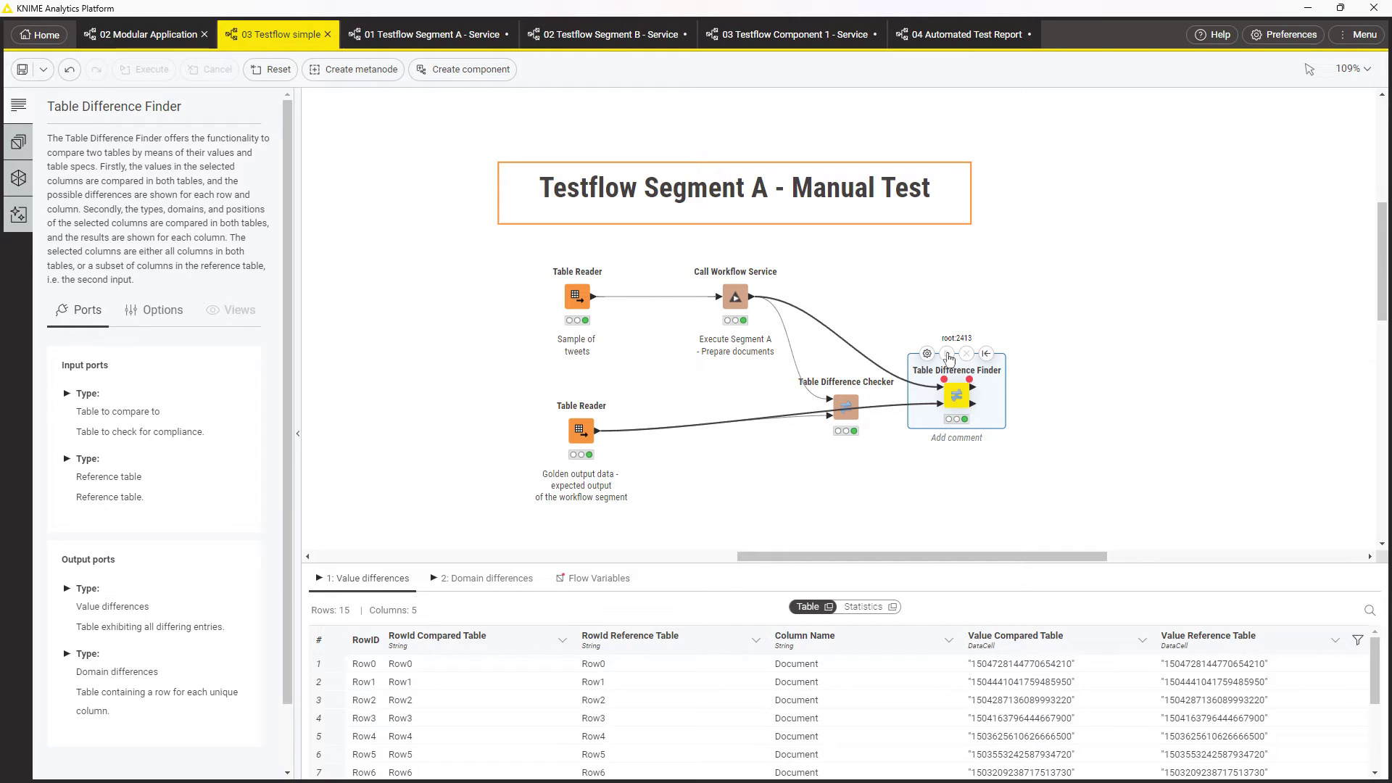
Add a Table Validator node after the Call Workflow Service output
drag(751, 298, 926, 301)
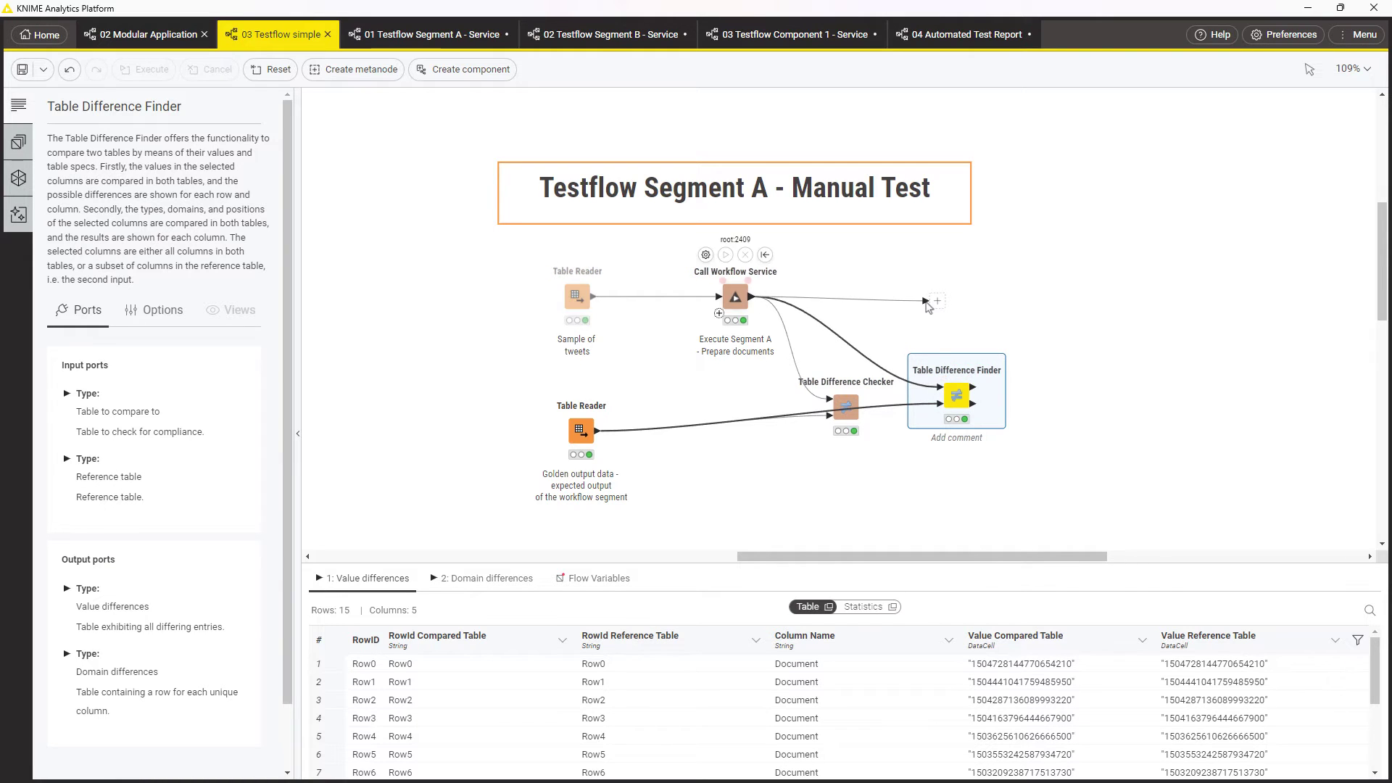
text(table vali)
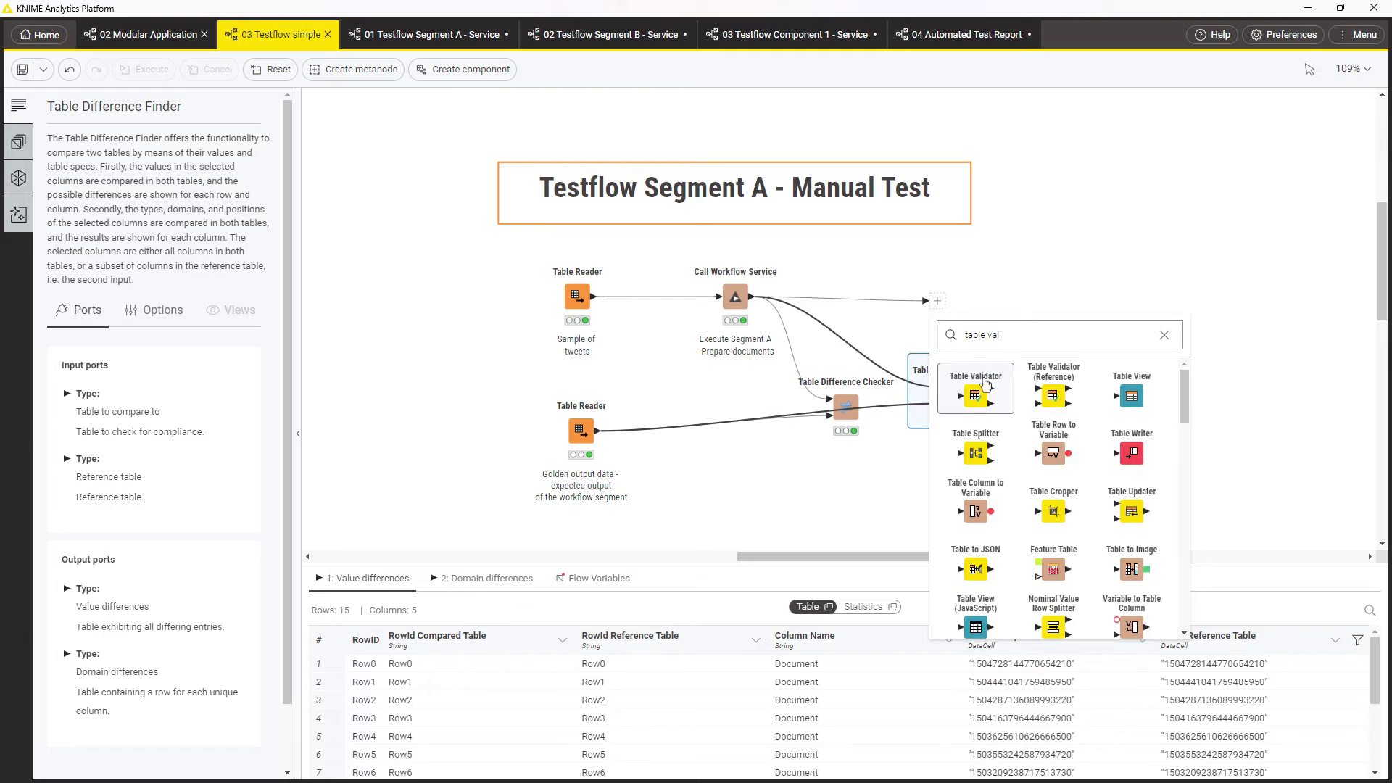
click(983, 394)
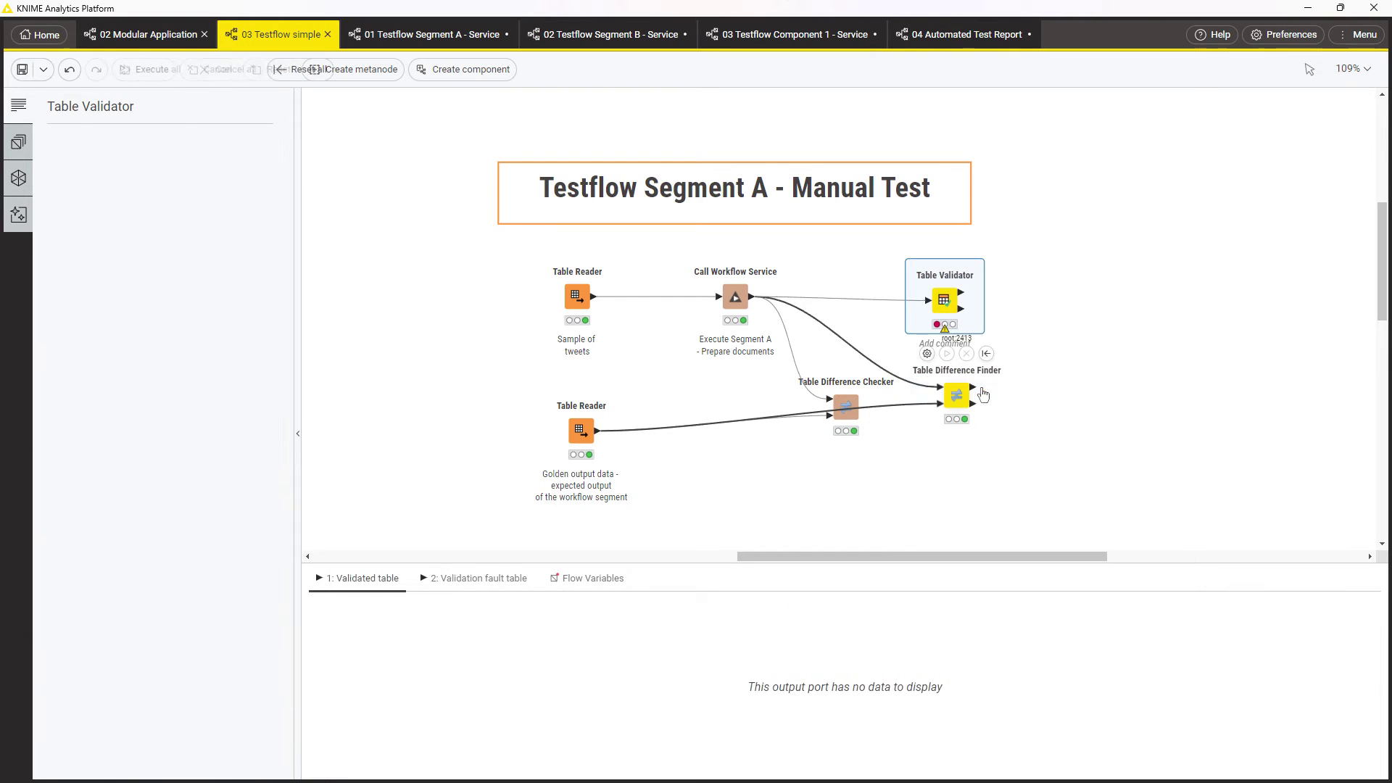
Configure the Table Validator to check Tweet ID and fail on missing values
double_click(949, 292)
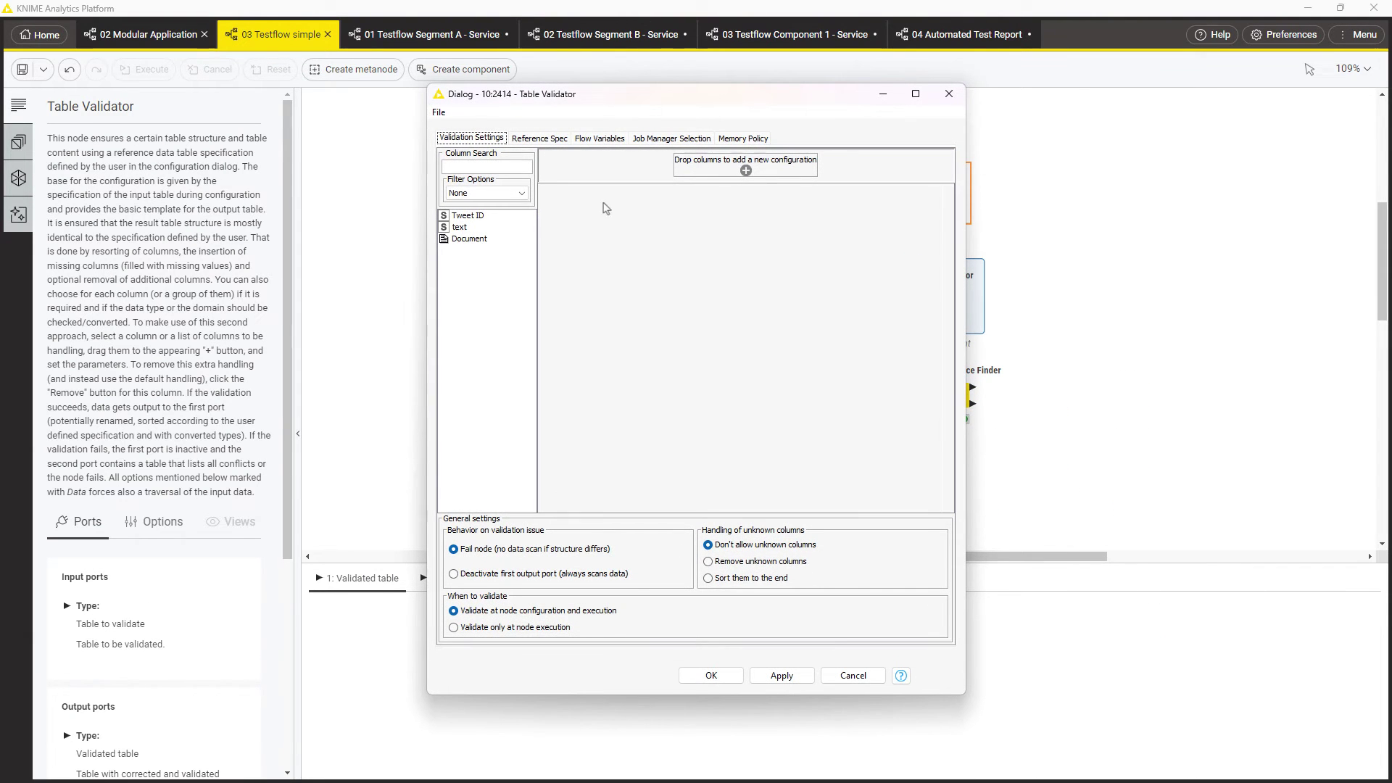
drag(506, 216, 593, 172)
click(693, 251)
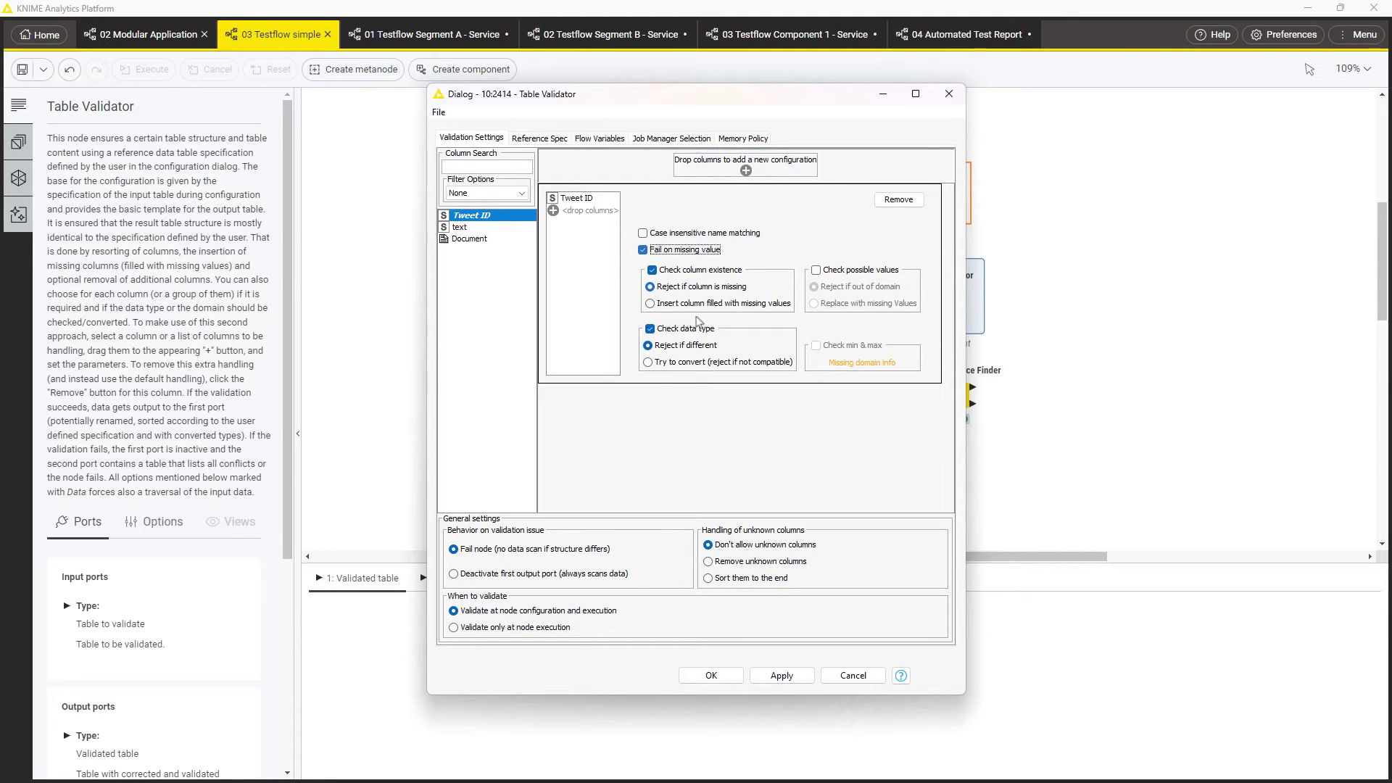
click(717, 675)
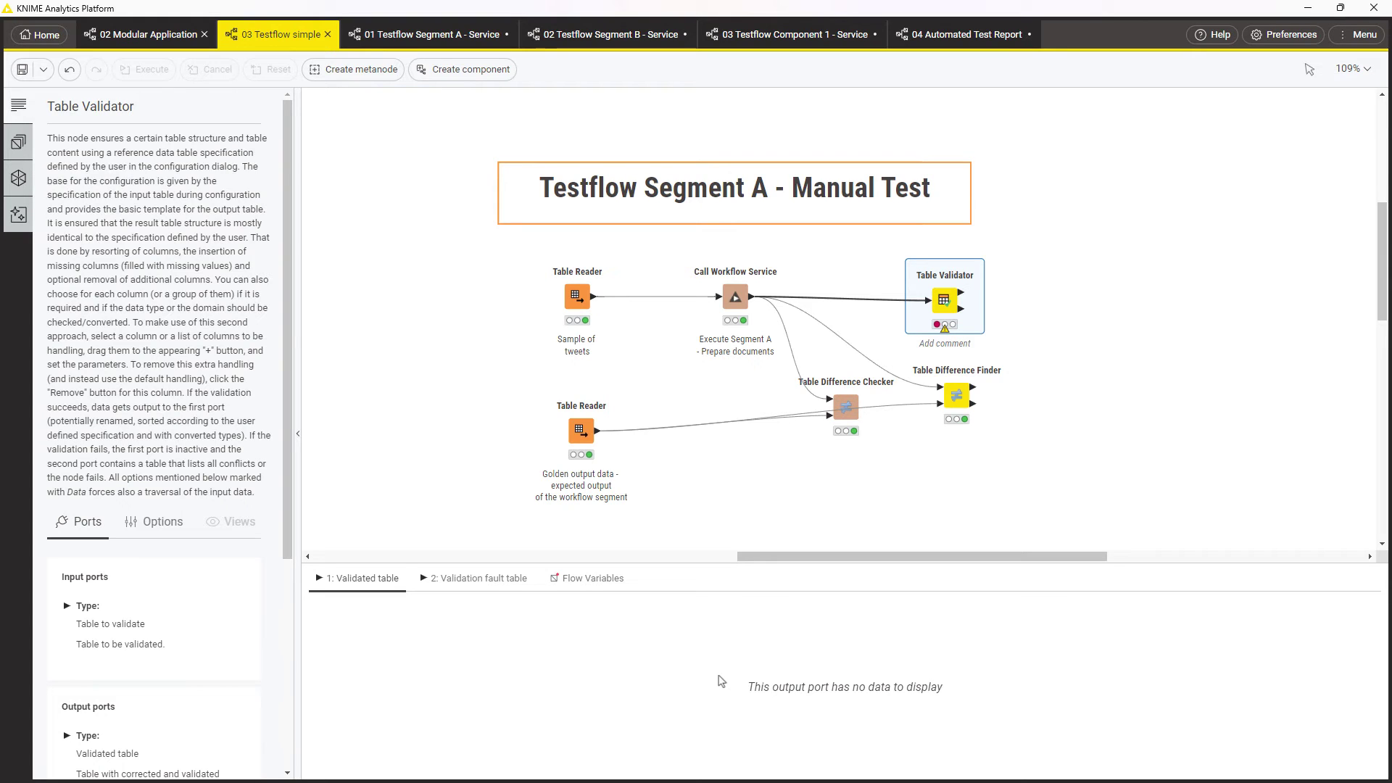
Check the error-status output in 01 Testflow Segment A - Service, then switch to 04 Automated Test Report
key(Escape)
click(462, 39)
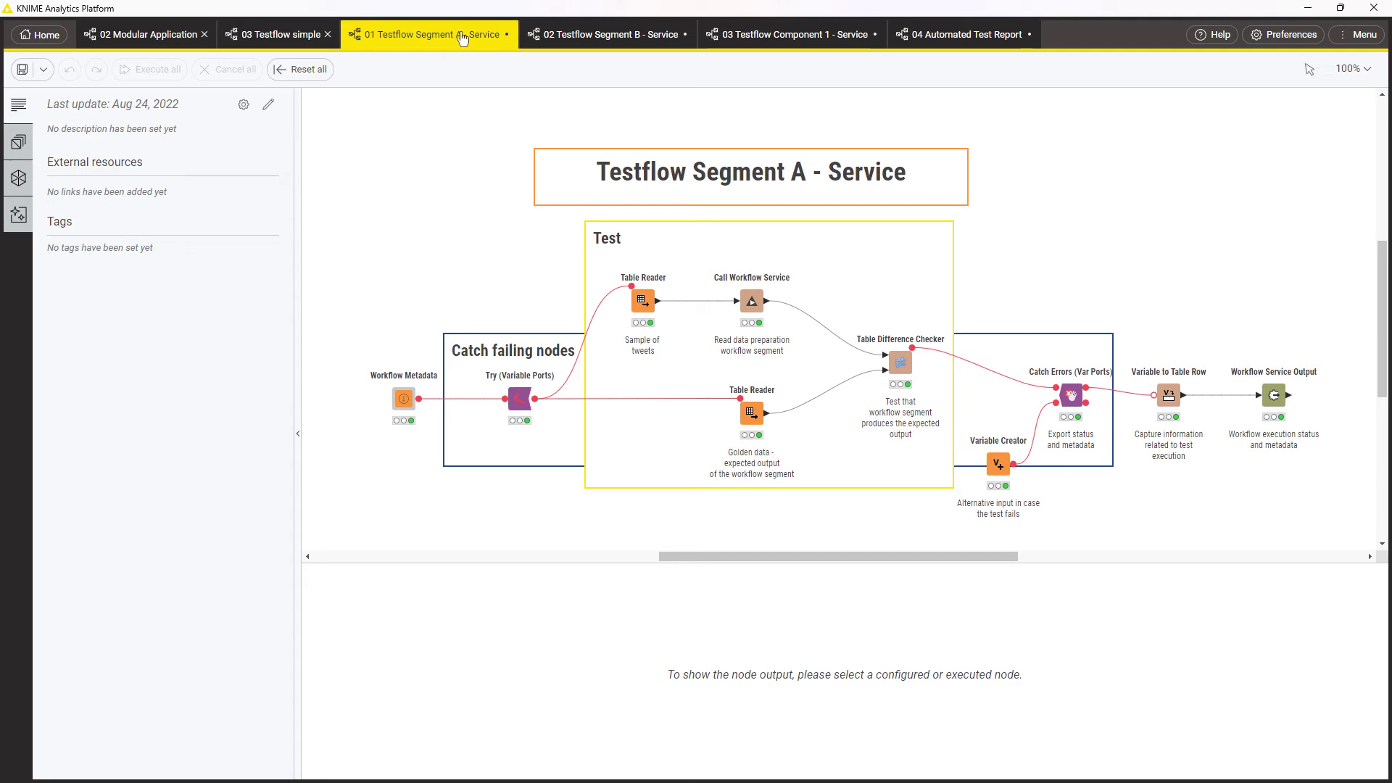
click(1275, 397)
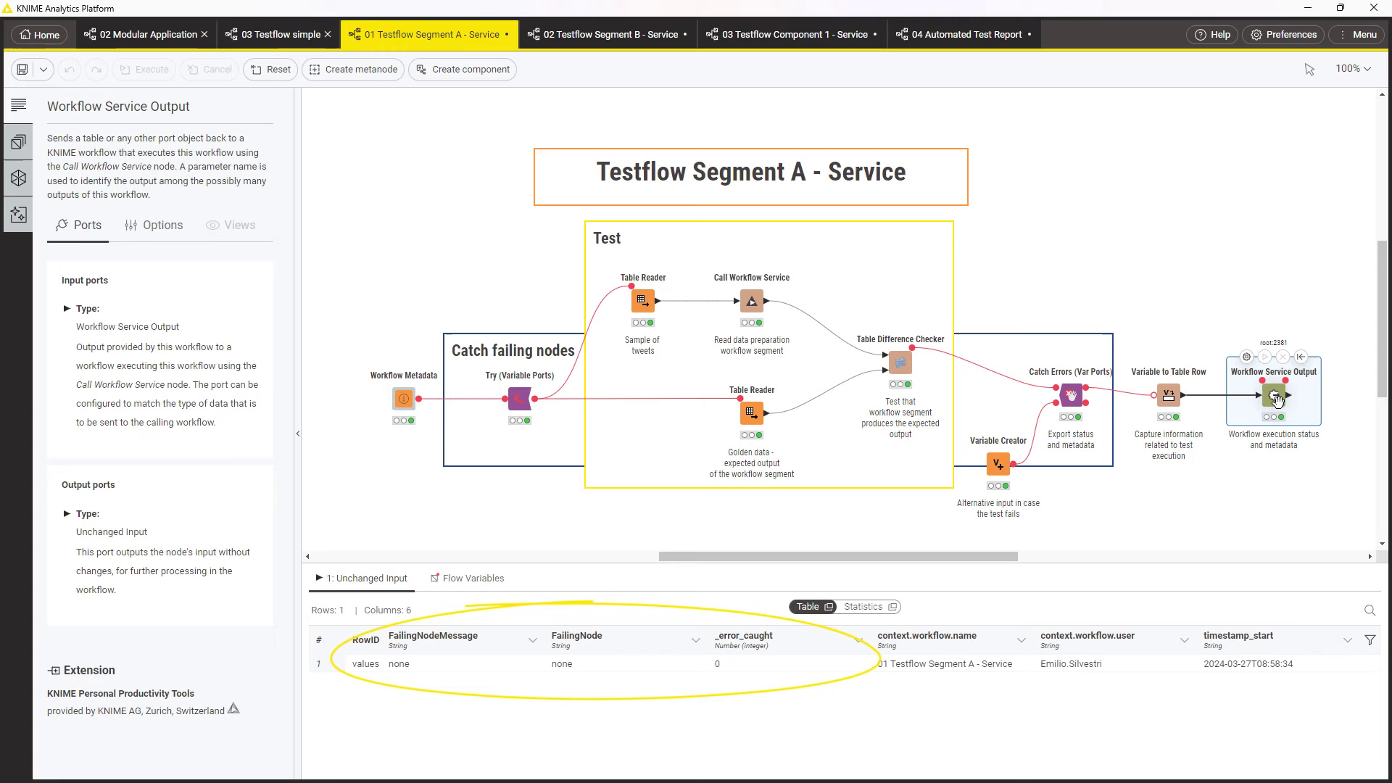
click(957, 42)
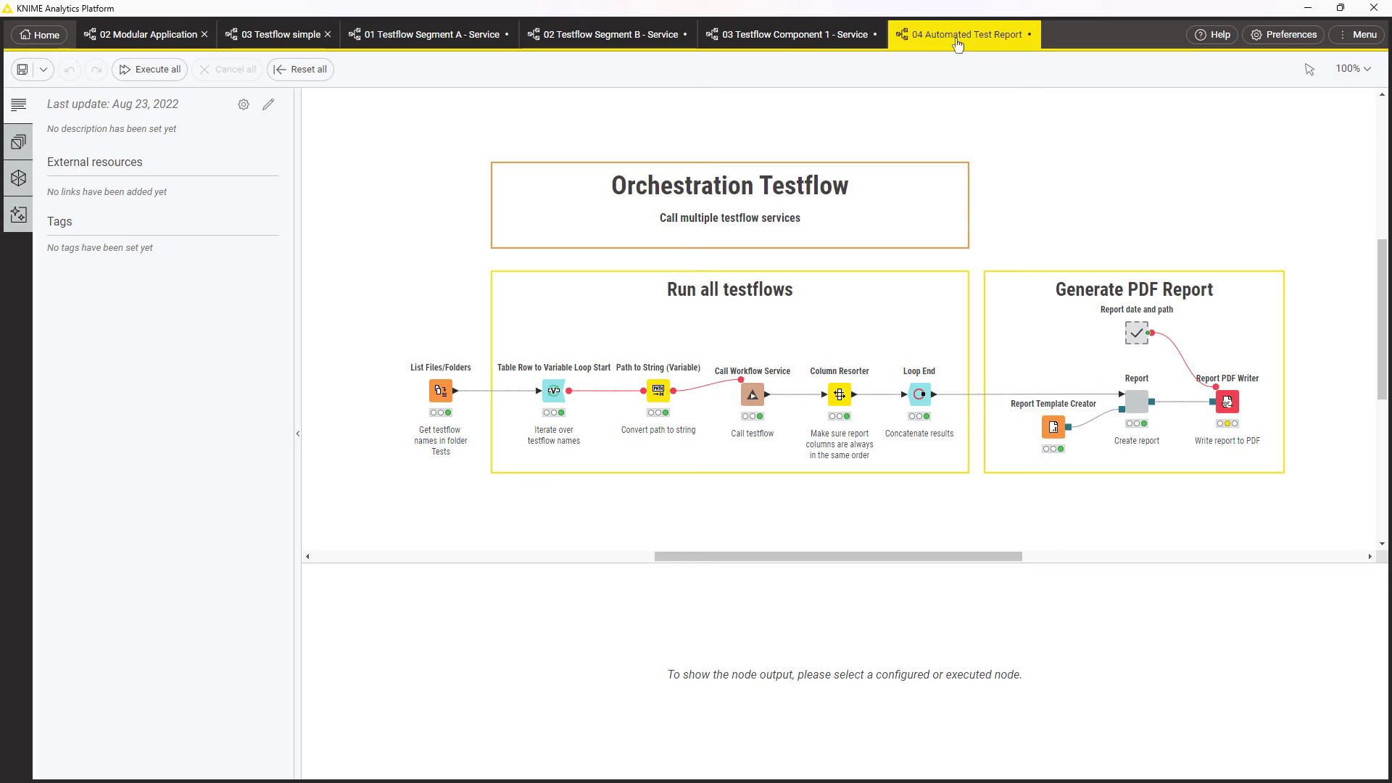
Show the Report node's Testflows Report preview, enlarging the output area to see all four testflows
click(1141, 406)
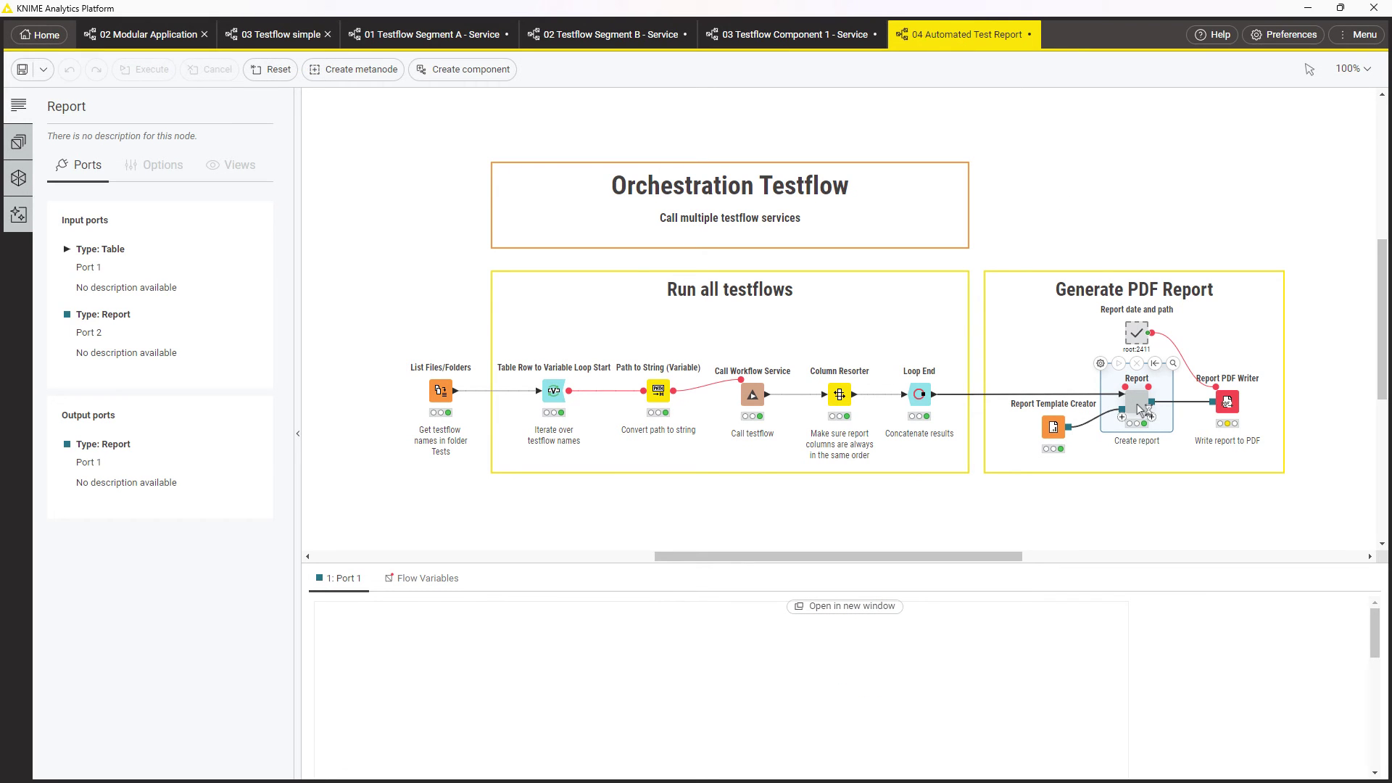
drag(990, 563, 1002, 486)
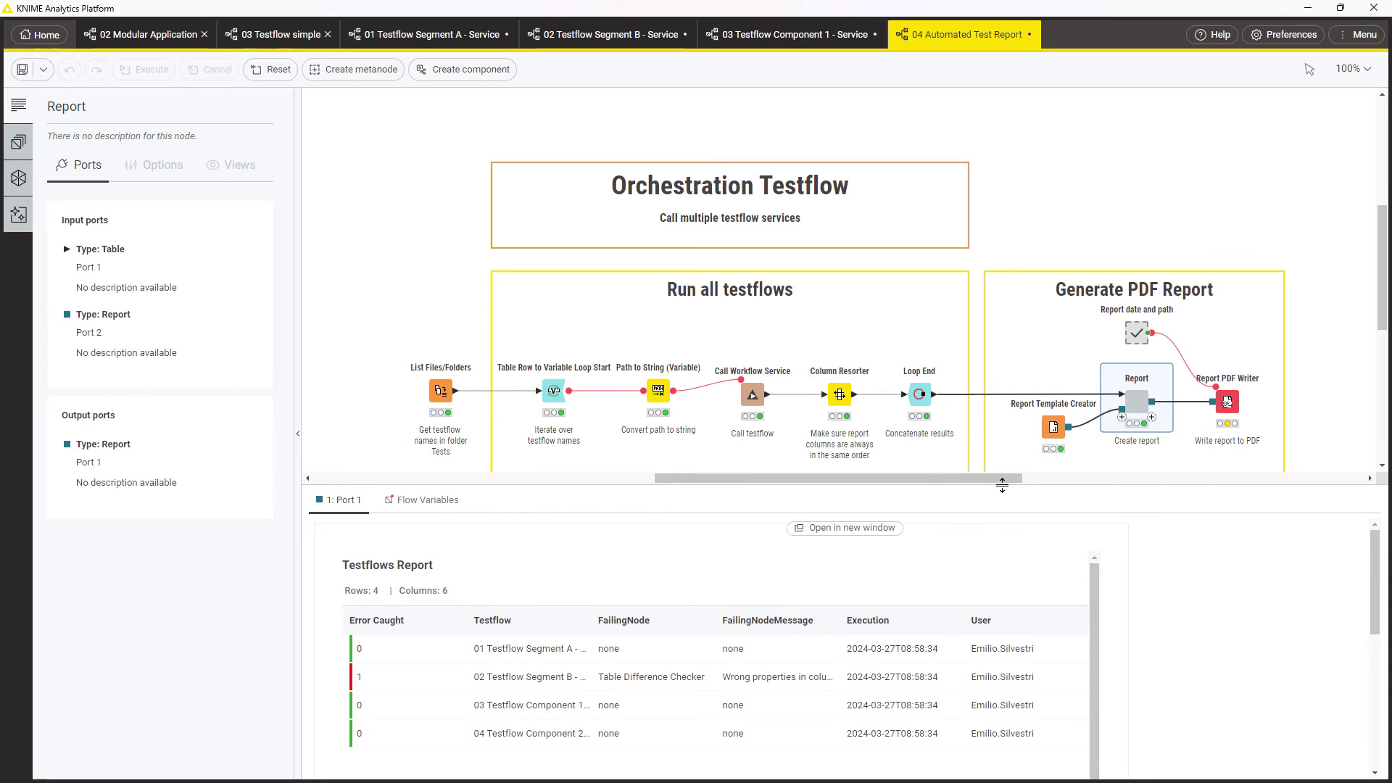